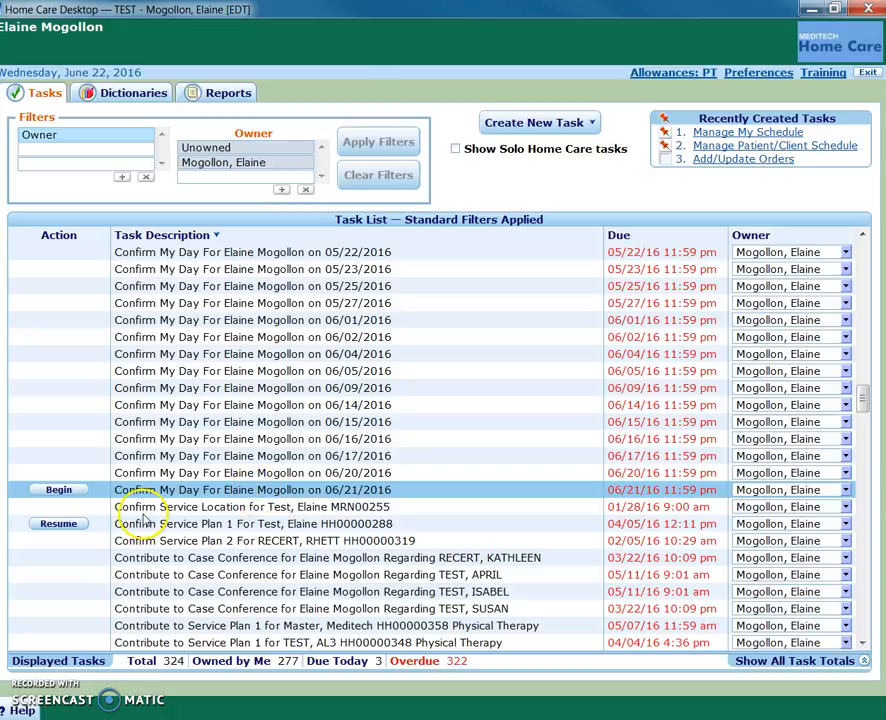
Step: Begin the Confirm My Day task for 06/21/2016 and answer Yes to performing the first visit and contacting its patient
{"action": "left_click", "coordinate": [62, 491]}
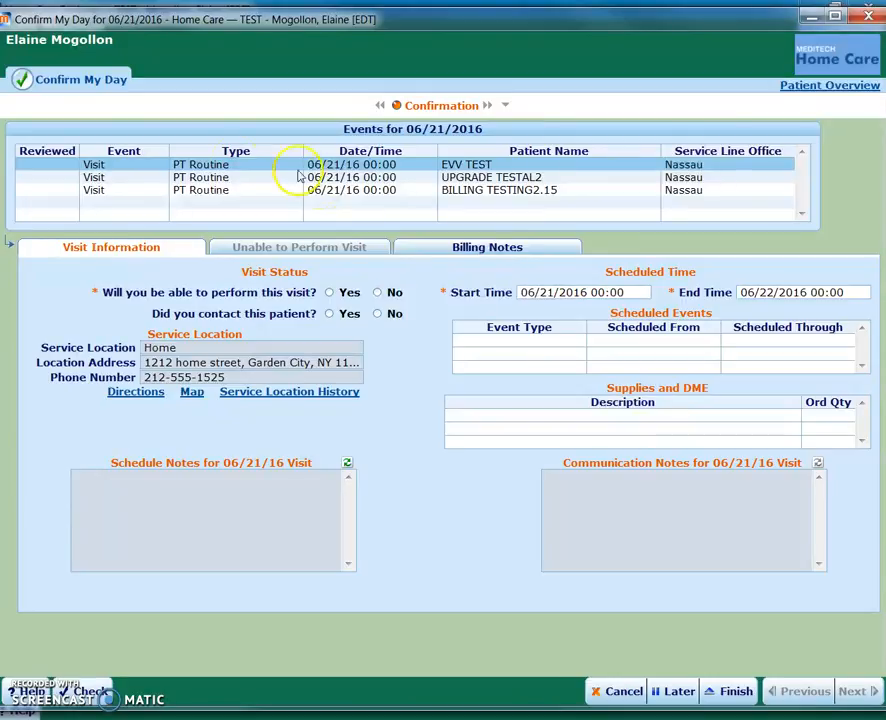
{"action": "left_click", "coordinate": [48, 169]}
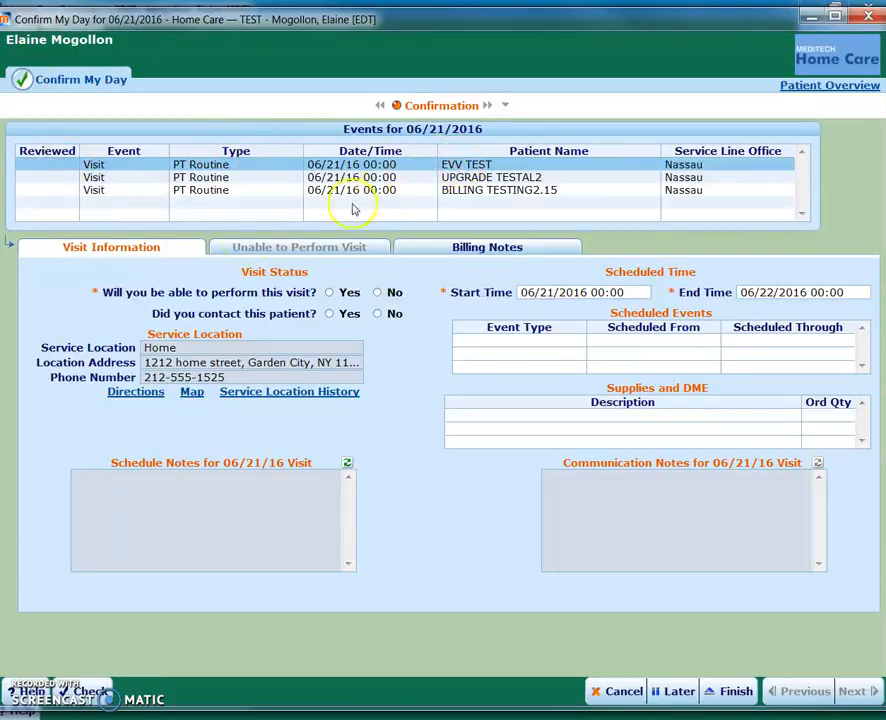
{"action": "left_click", "coordinate": [329, 292]}
{"action": "left_click", "coordinate": [329, 314]}
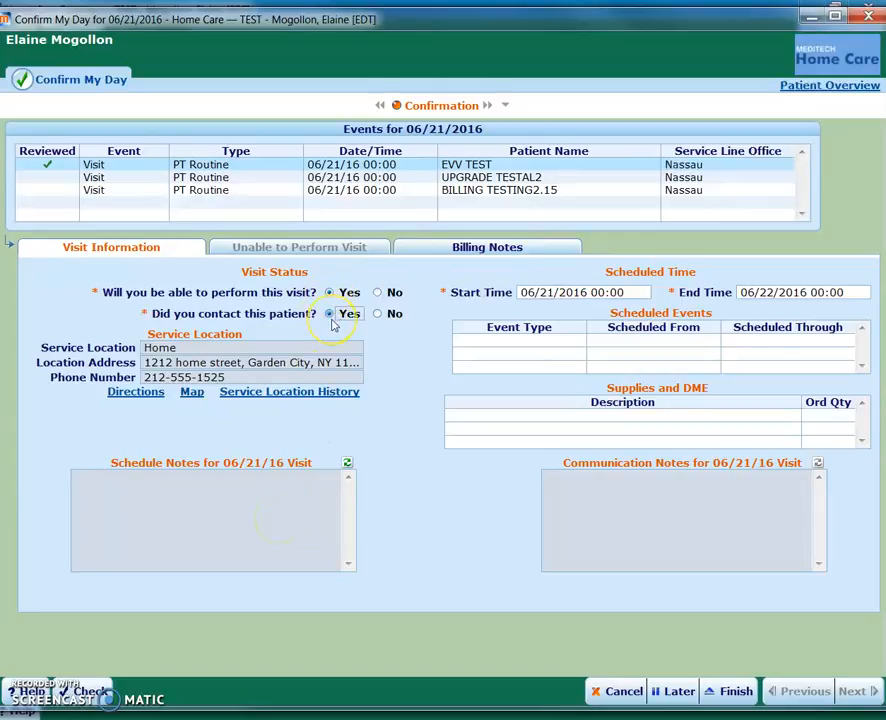
Step: For the second visit, answer Yes to being able to perform it and to having contacted the patient
{"action": "left_click", "coordinate": [134, 181]}
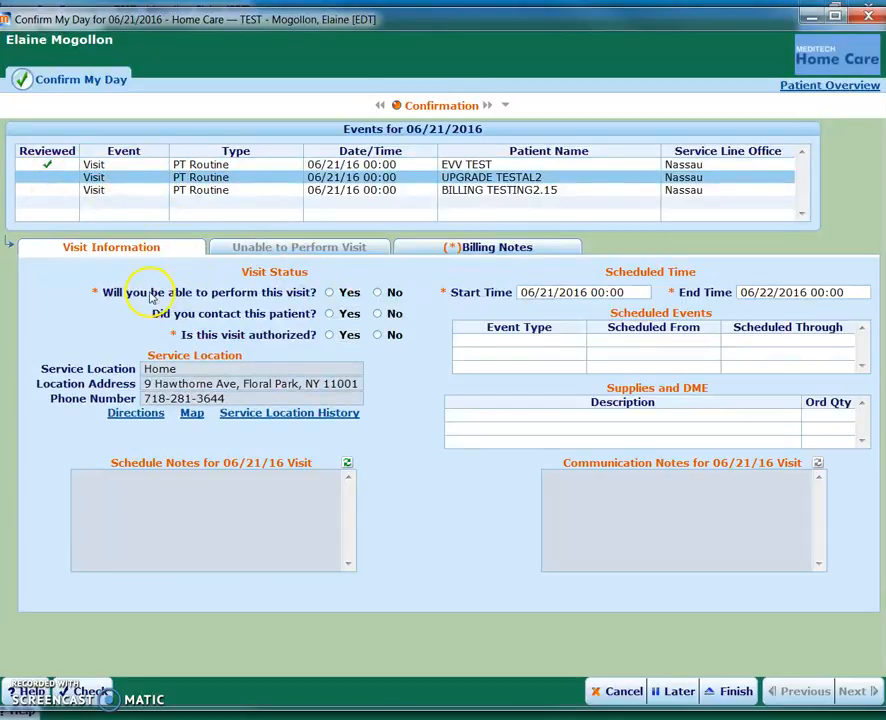
{"action": "left_click", "coordinate": [335, 293]}
{"action": "left_click", "coordinate": [333, 315]}
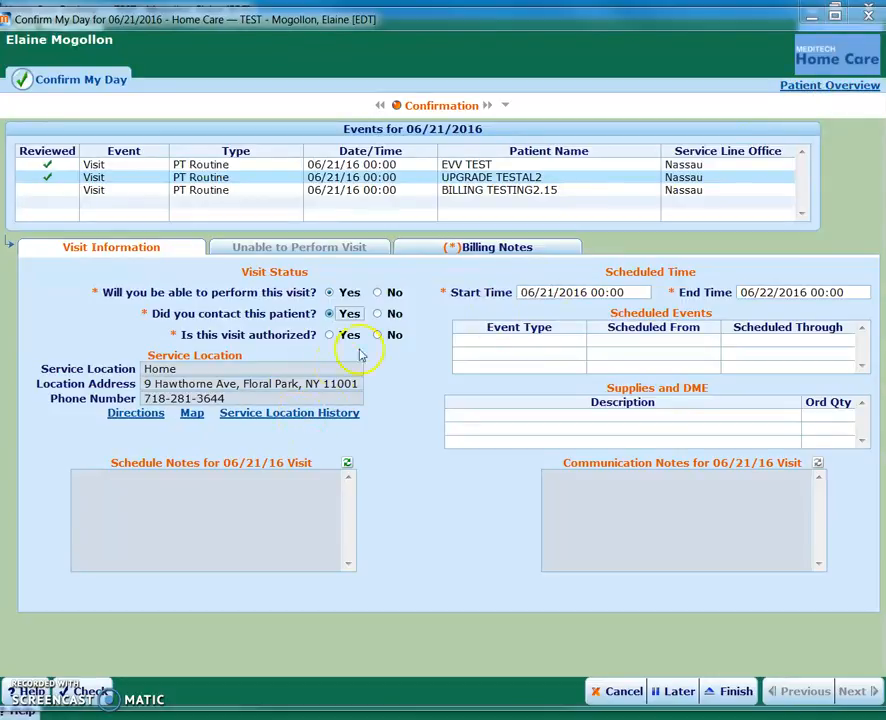
Step: Check the second patient's overview, close it, and answer No to whether this visit is authorized
{"action": "left_click_drag", "start_coordinate": [0, 92], "coordinate": [434, 60]}
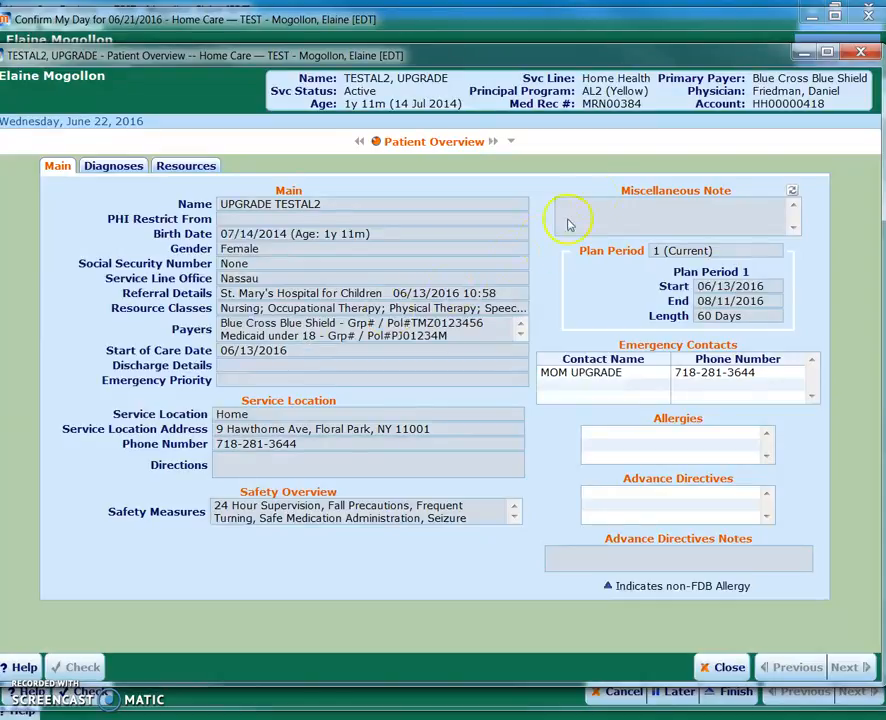
{"action": "left_click", "coordinate": [868, 55]}
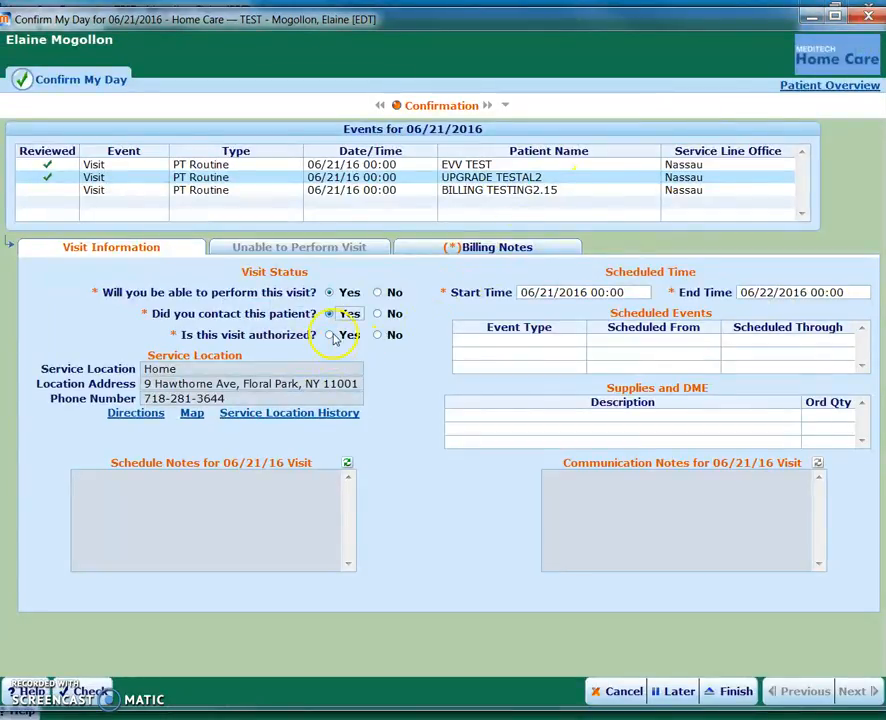
{"action": "left_click", "coordinate": [377, 335]}
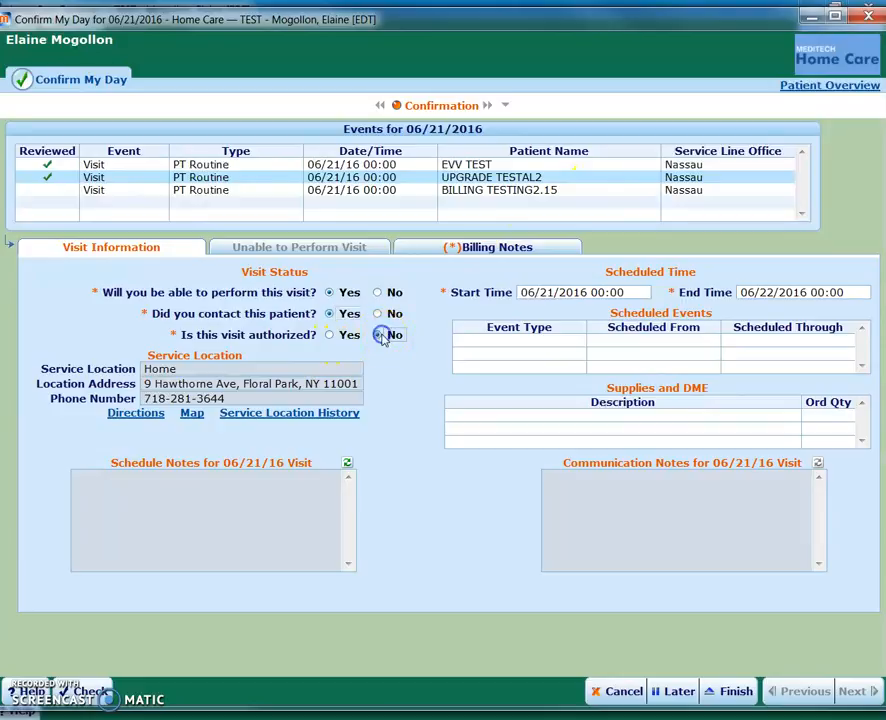
Step: Record and save the billing note "AL2" for the second visit
{"action": "left_click", "coordinate": [438, 250]}
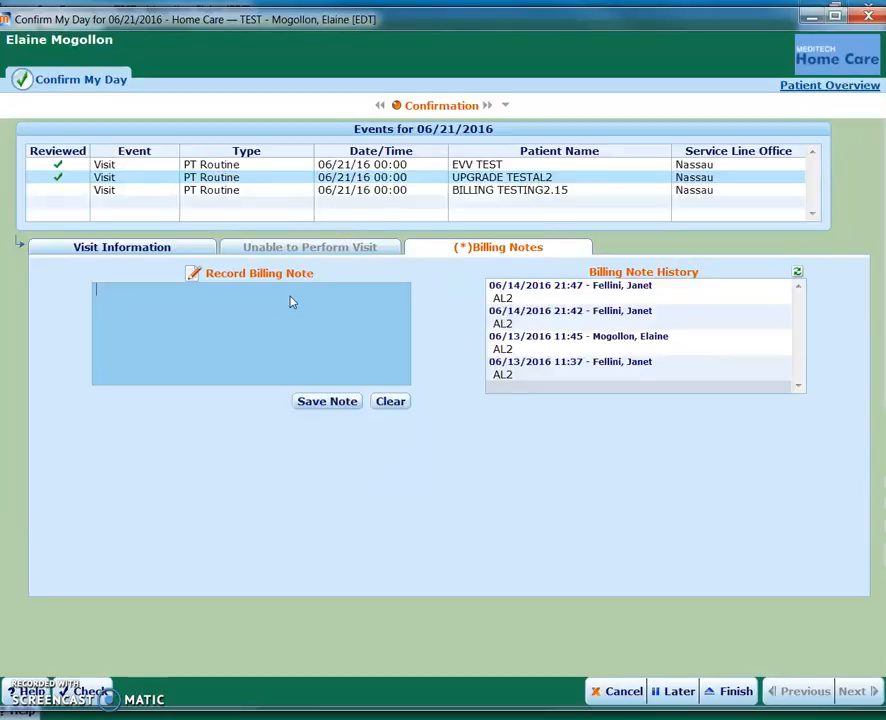
{"action": "type", "text": "AL2"}
{"action": "left_click", "coordinate": [327, 402]}
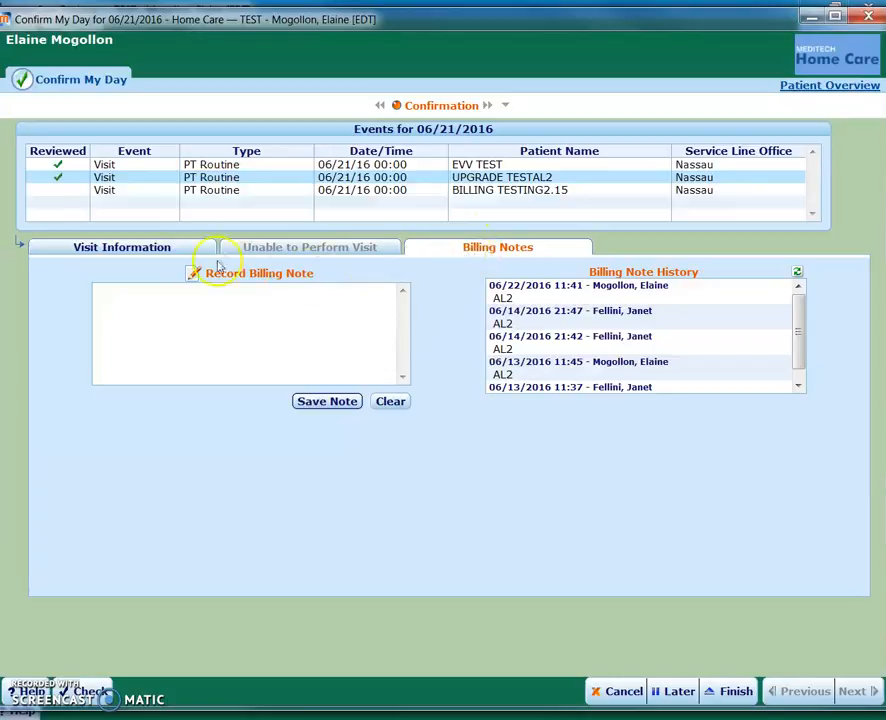
Step: Answer Yes to the second visit's authorization question and check its billing notes before returning to the visit information
{"action": "left_click", "coordinate": [165, 253]}
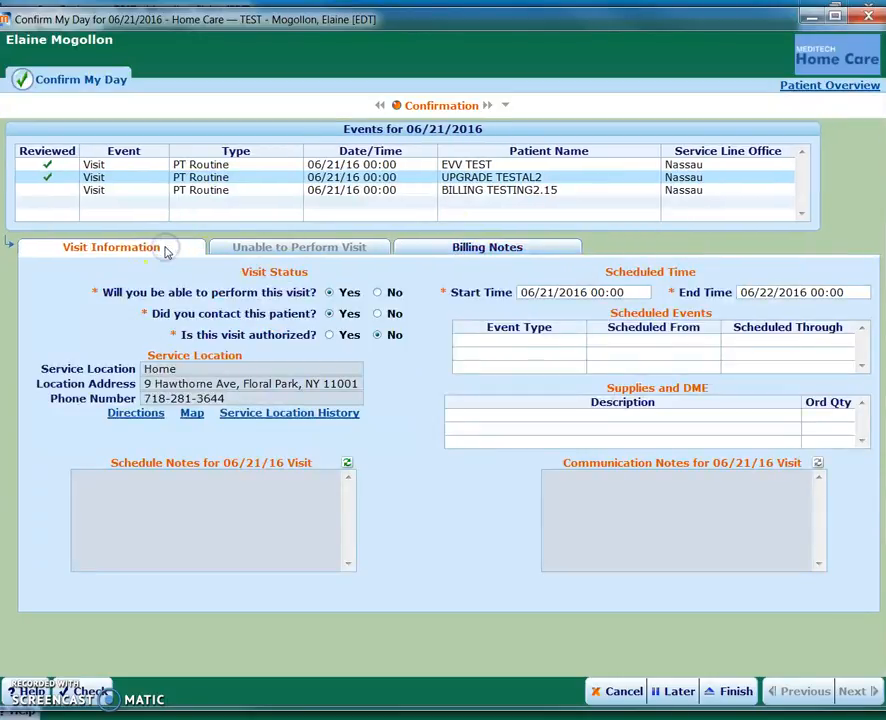
{"action": "left_click", "coordinate": [336, 339]}
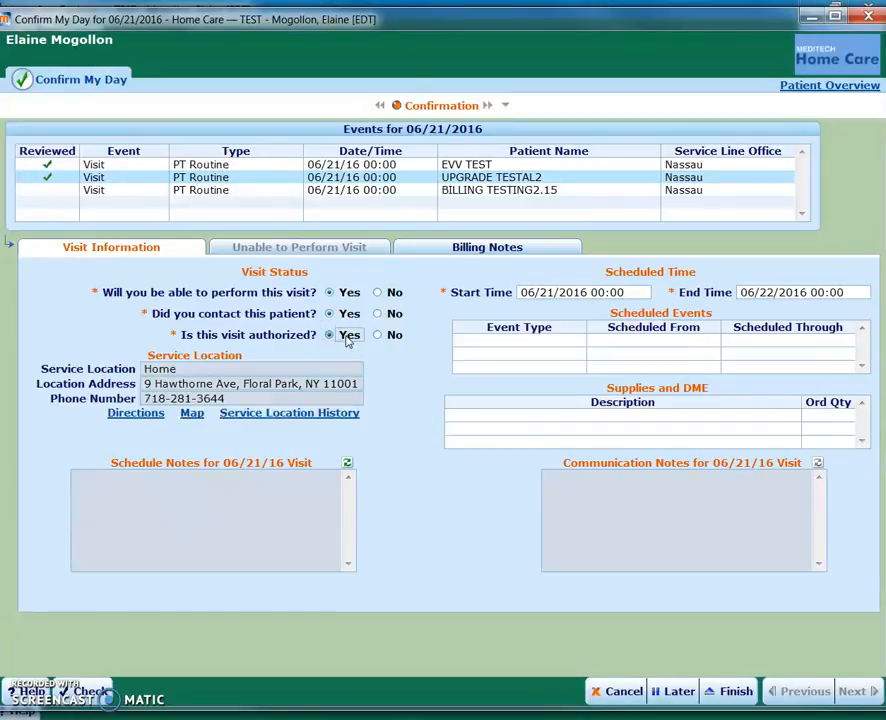
{"action": "left_click", "coordinate": [445, 247]}
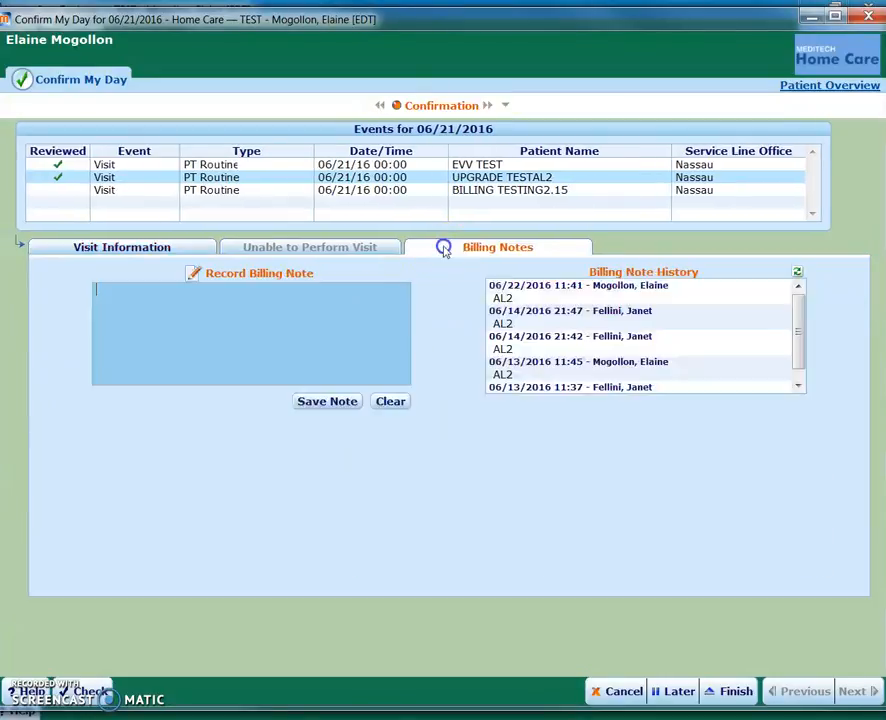
{"action": "left_click", "coordinate": [281, 305]}
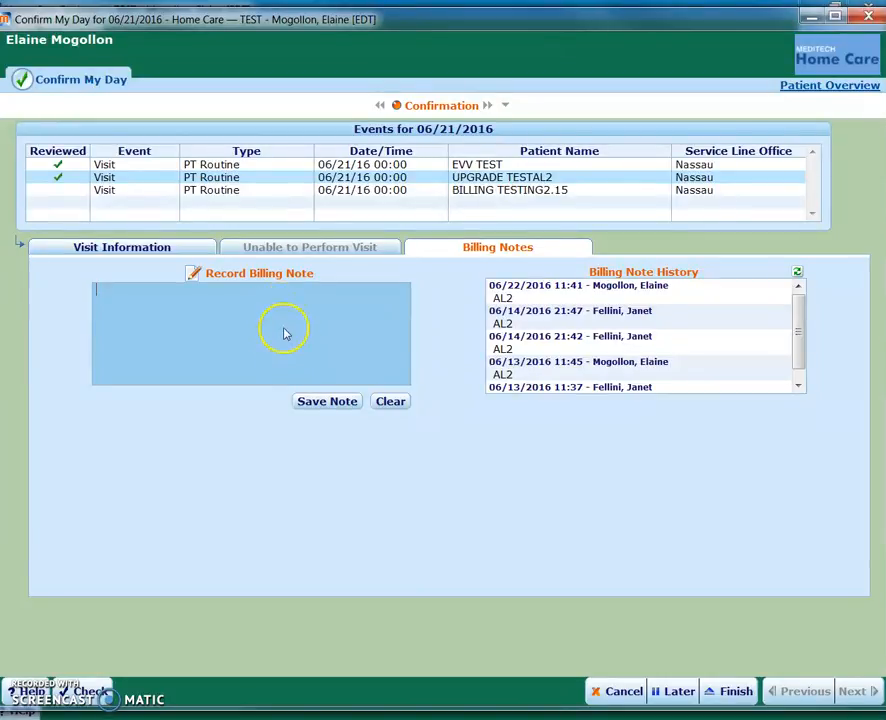
{"action": "left_click", "coordinate": [178, 246]}
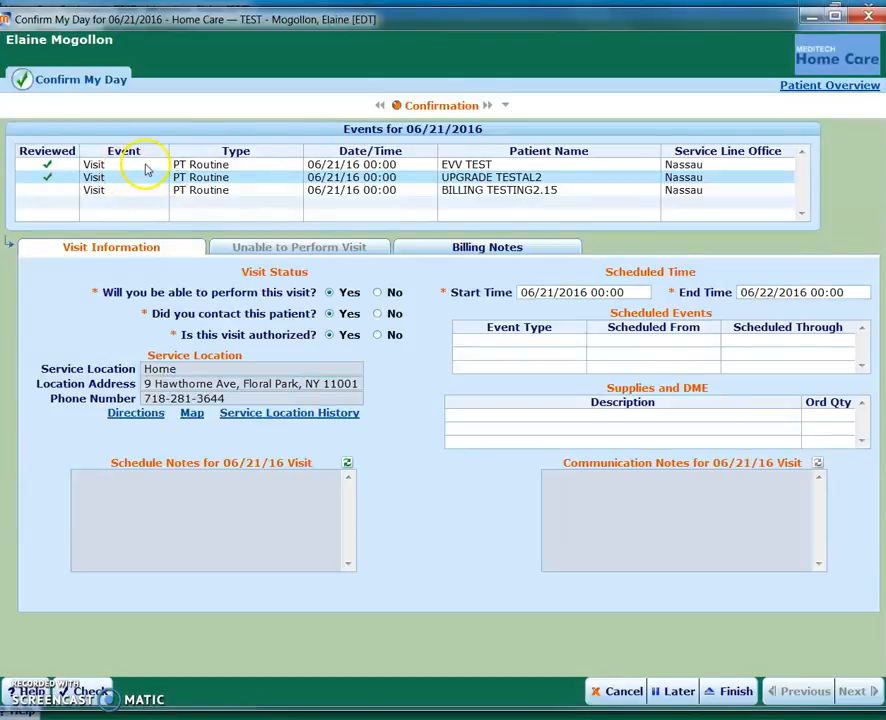
Step: For the third visit, answer Yes to being able to perform it and to having contacted the patient
{"action": "left_click", "coordinate": [56, 193]}
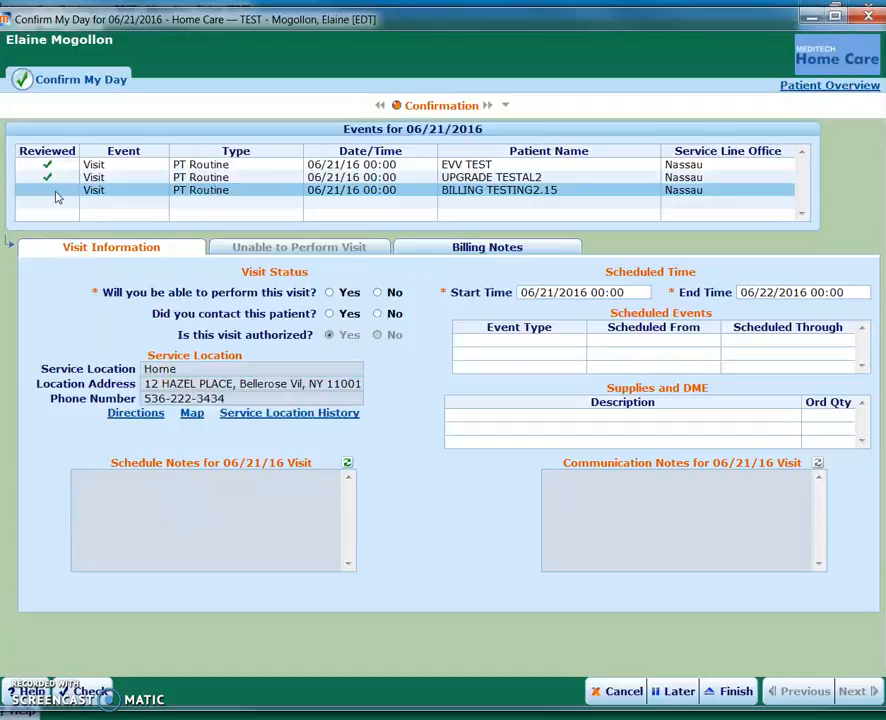
{"action": "left_click", "coordinate": [330, 292]}
{"action": "left_click", "coordinate": [330, 313]}
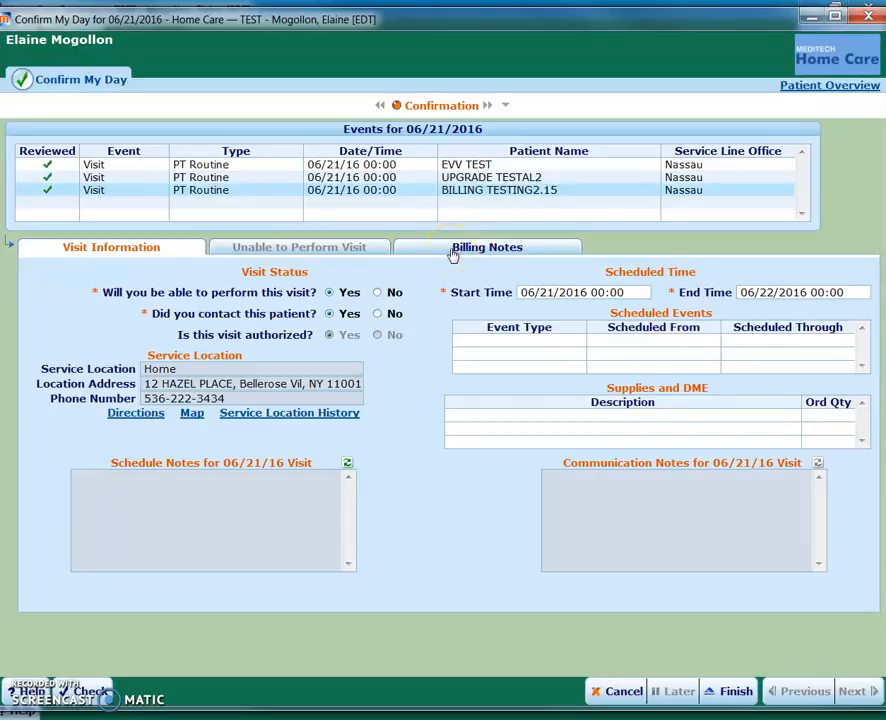
Step: Review the visit status answers of the first and second visits and the second visit's billing note history
{"action": "left_click", "coordinate": [114, 166]}
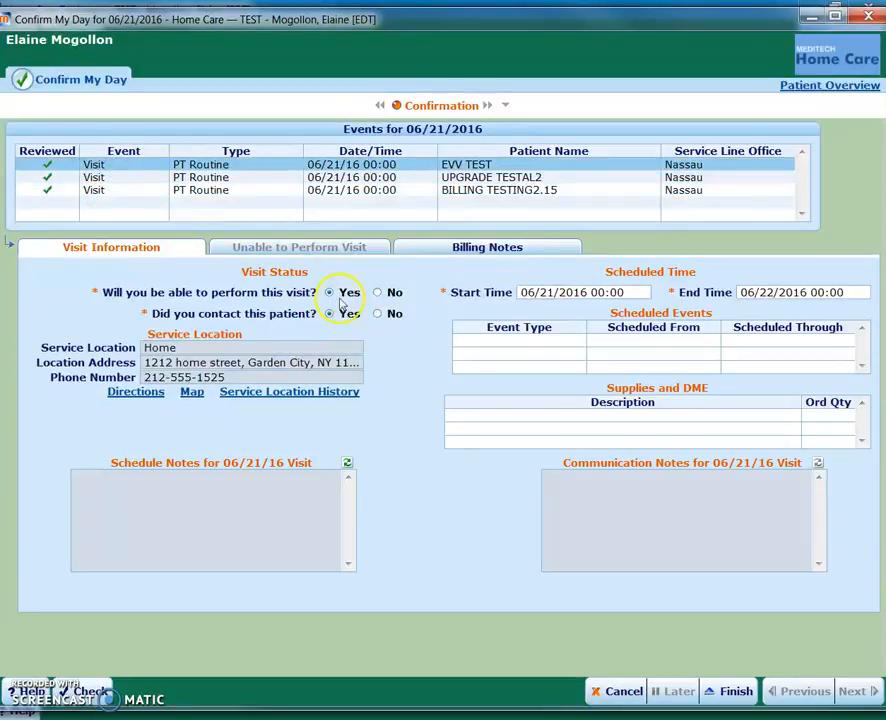
{"action": "left_click", "coordinate": [267, 177]}
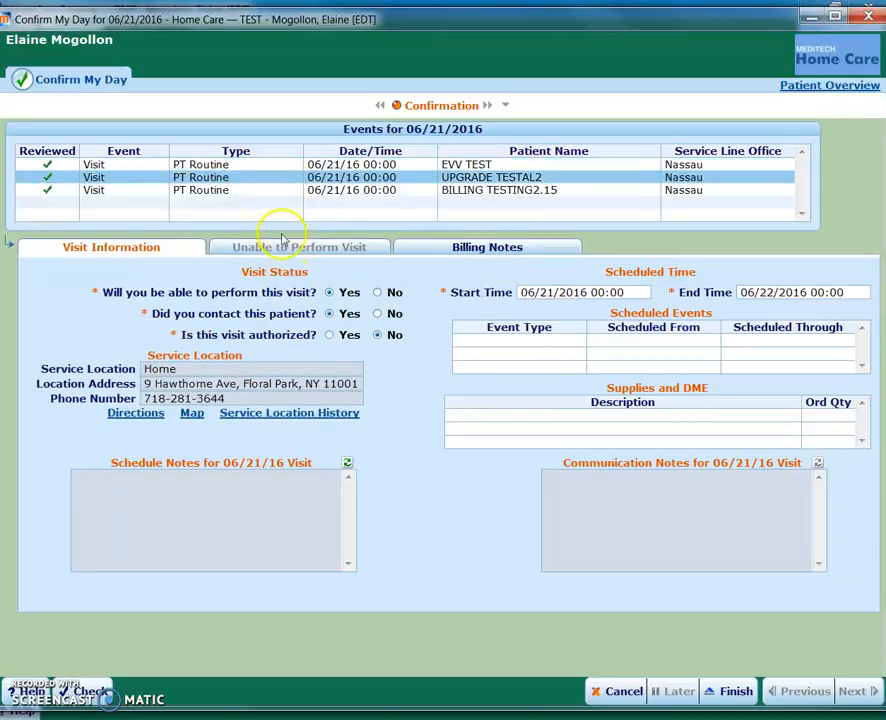
{"action": "left_click", "coordinate": [329, 292]}
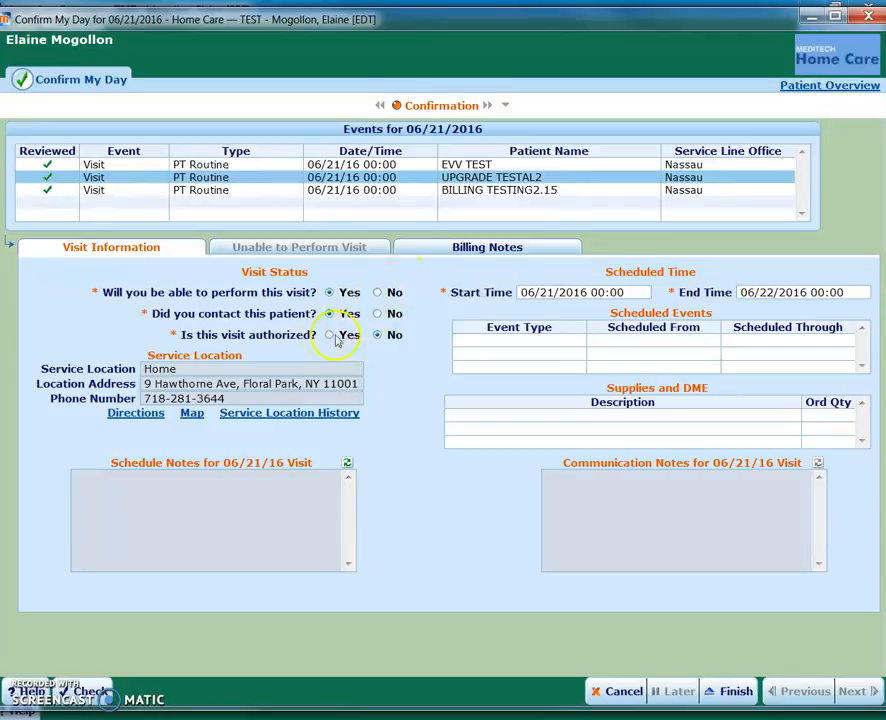
{"action": "left_click", "coordinate": [452, 246]}
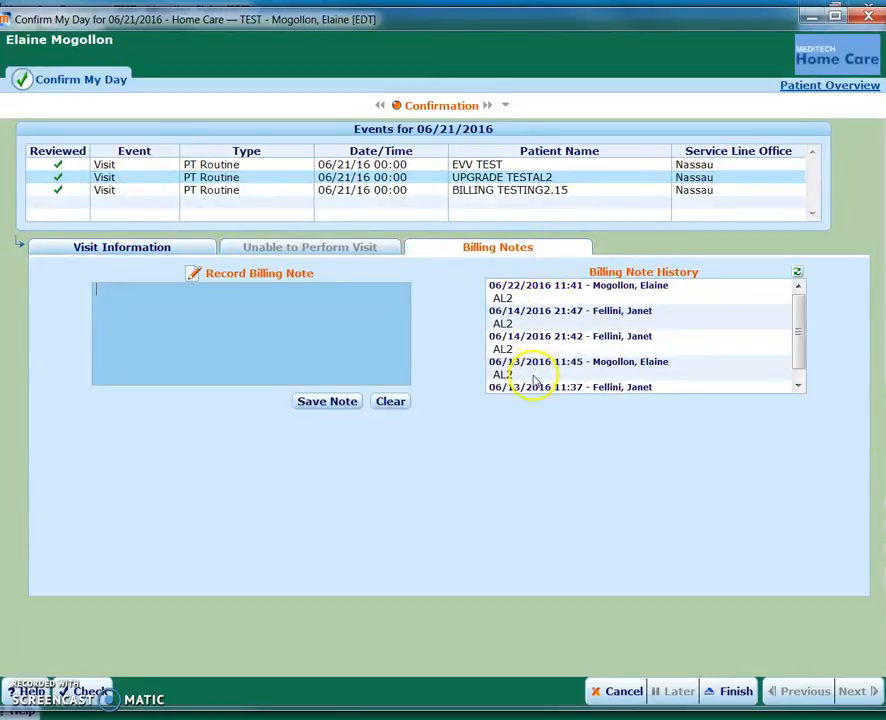
{"action": "left_click", "coordinate": [184, 256]}
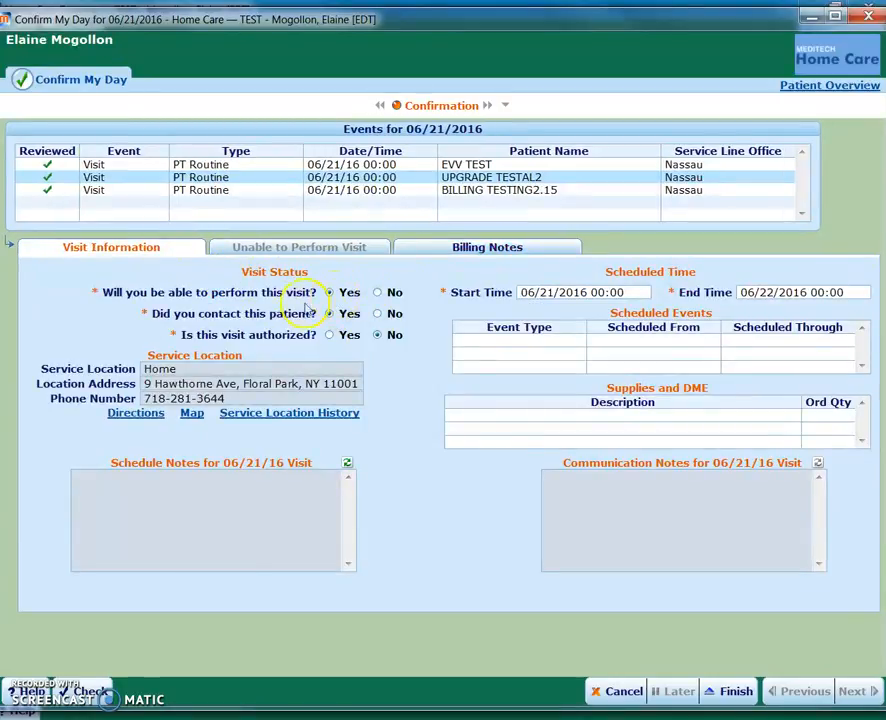
Step: Change the second visit's answers to No for being able to perform it and for having contacted the patient
{"action": "left_click", "coordinate": [379, 292]}
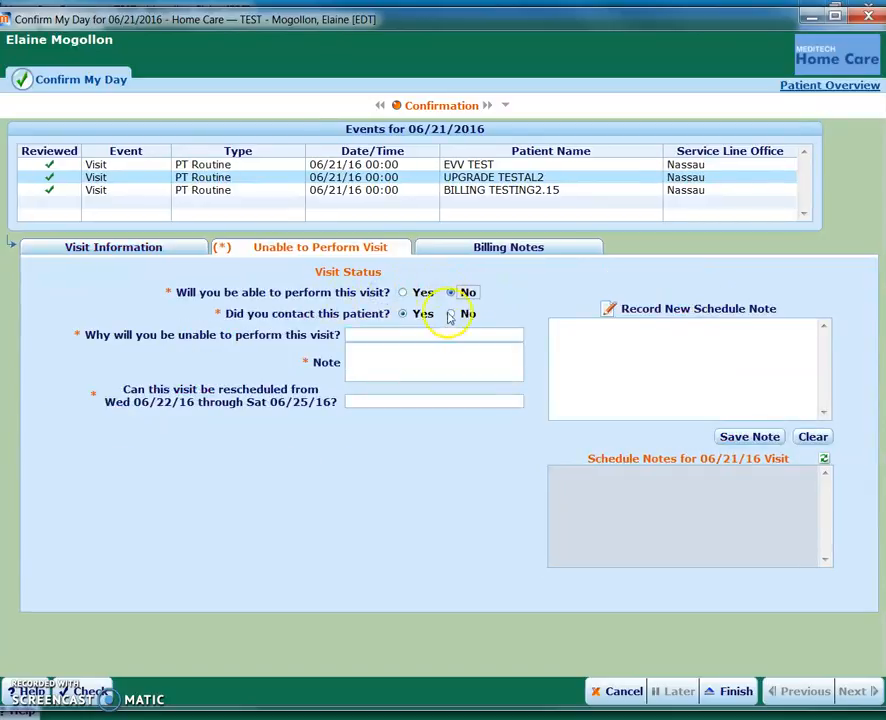
{"action": "left_click", "coordinate": [452, 314]}
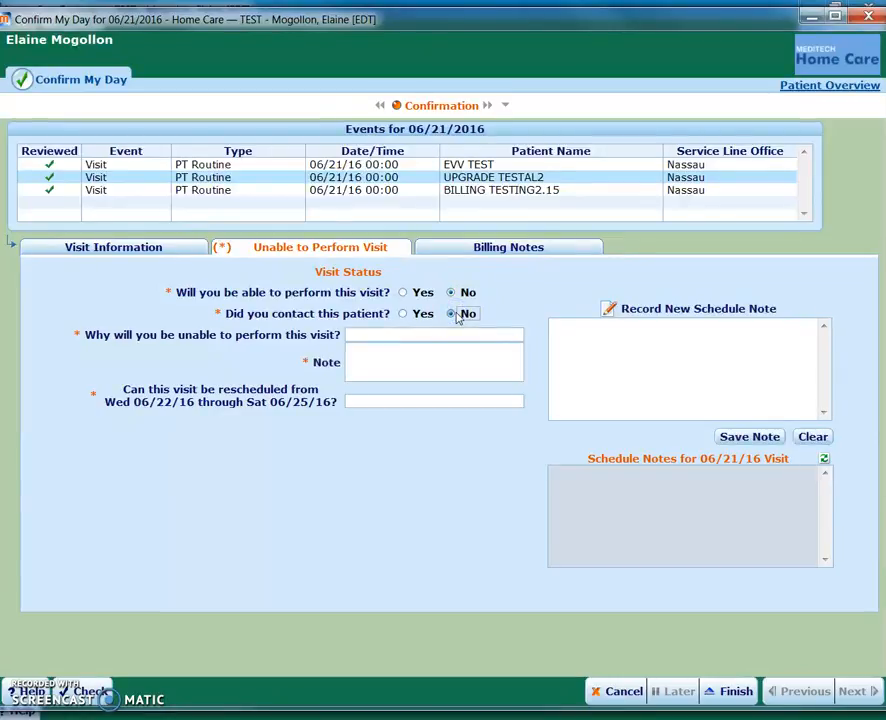
{"action": "left_click", "coordinate": [460, 316]}
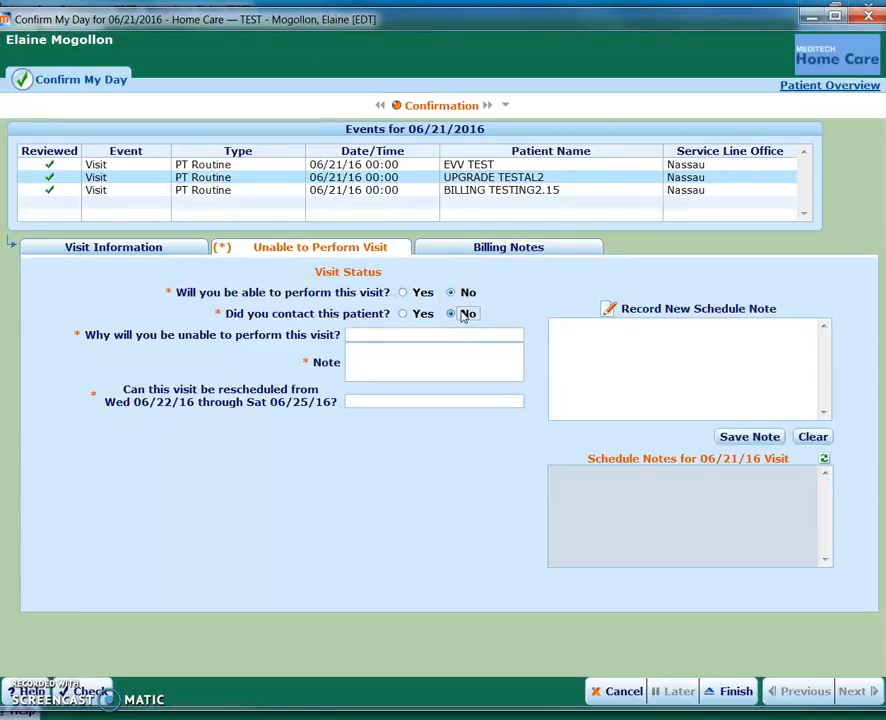
Step: Set the reason for missing the second visit to Clinician Cancellation and enter the note "unable to perform visit"
{"action": "left_click", "coordinate": [448, 337]}
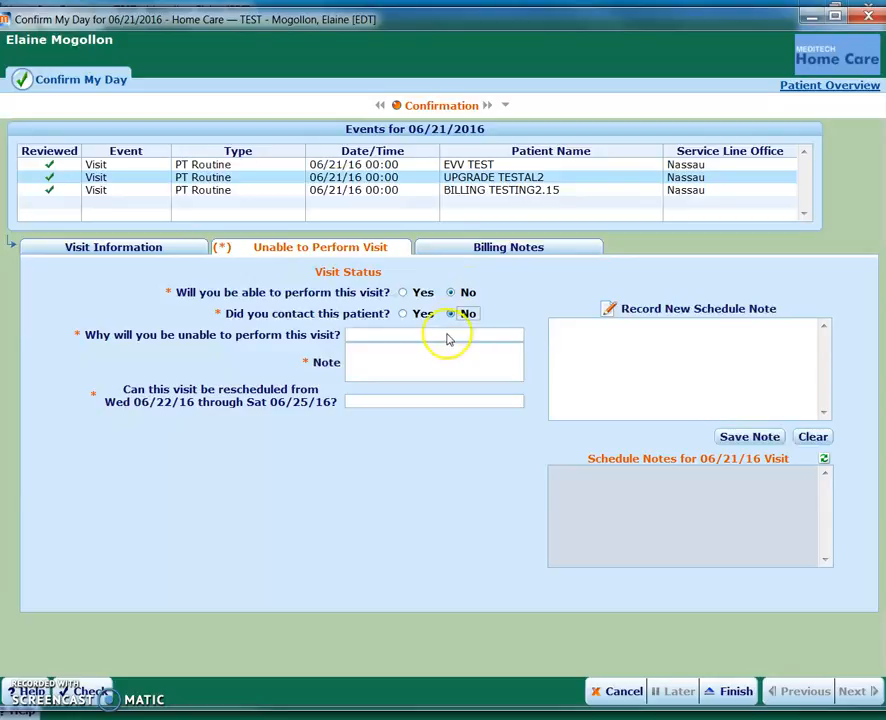
{"action": "left_click", "coordinate": [508, 343]}
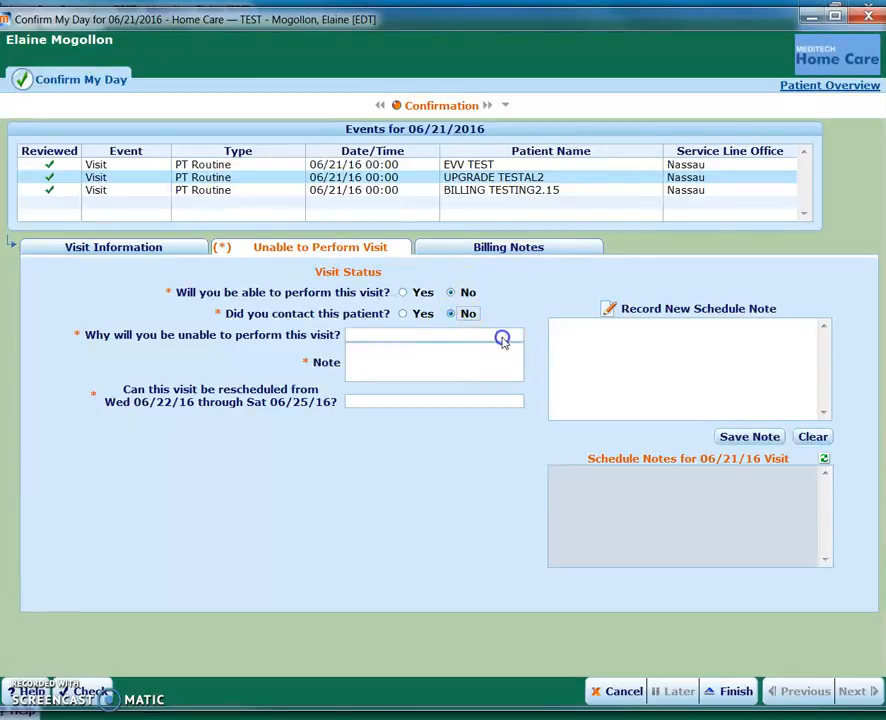
{"action": "left_click", "coordinate": [521, 337]}
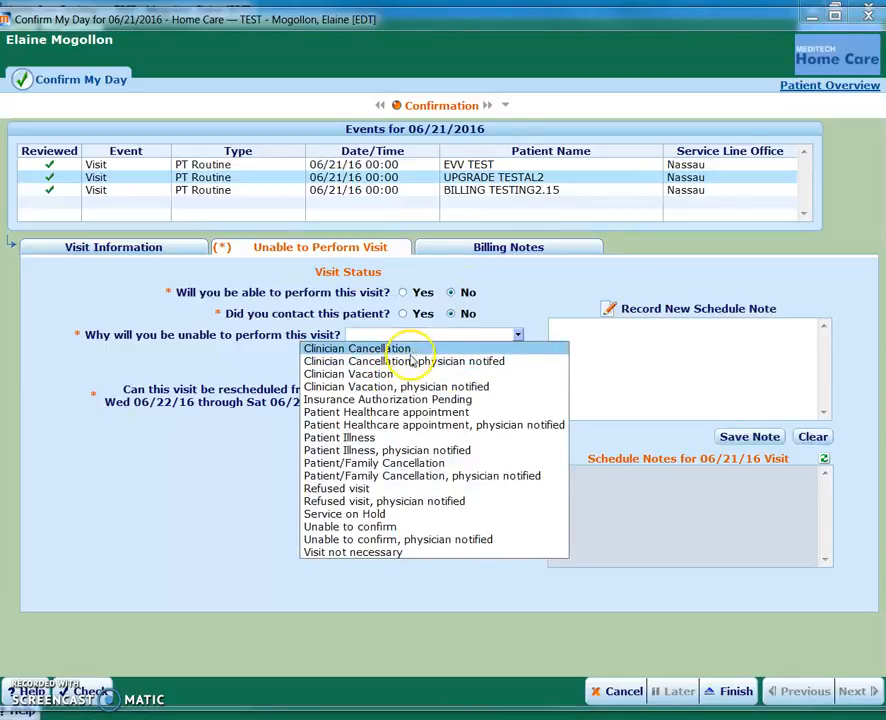
{"action": "left_click", "coordinate": [410, 350]}
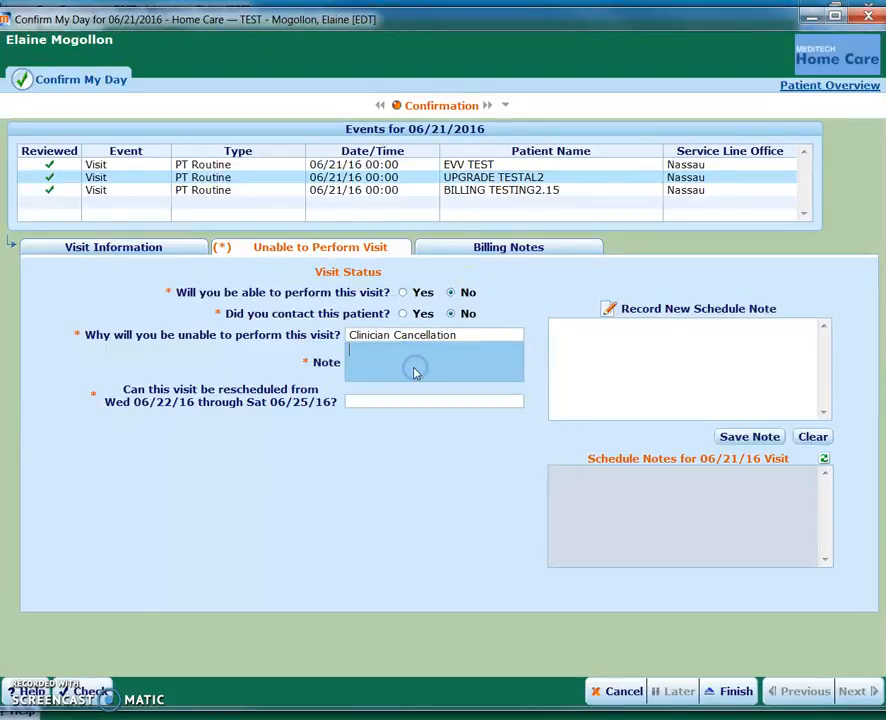
{"action": "type", "text": "unable "}
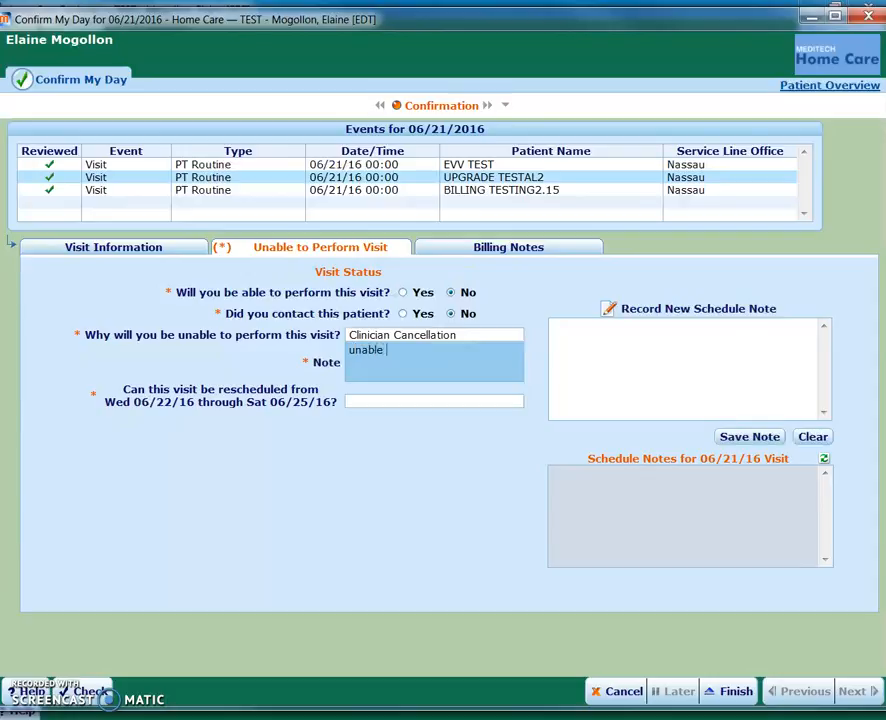
{"action": "type", "text": "to perform visit"}
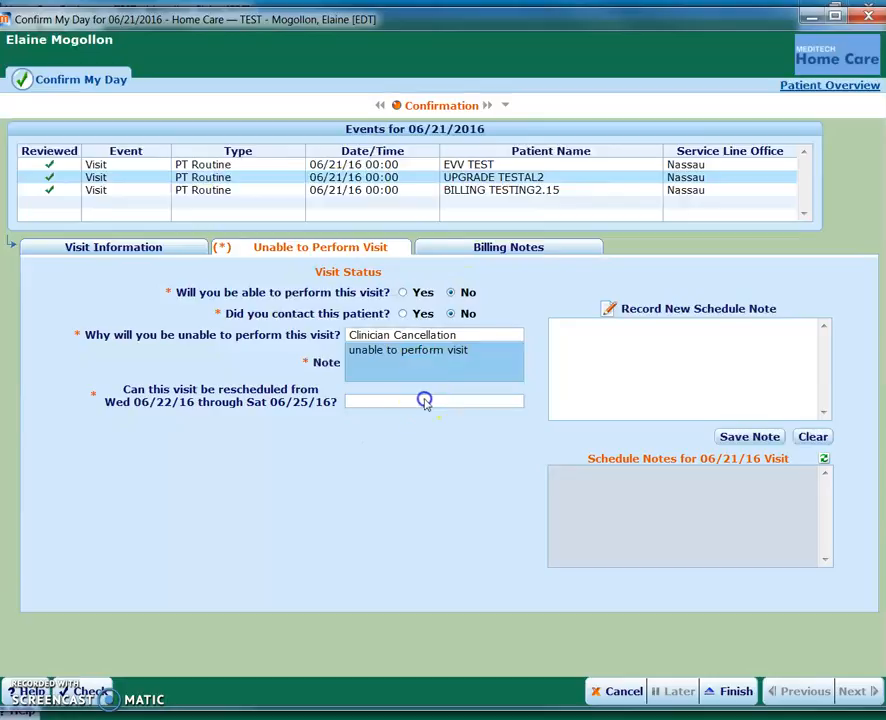
Step: Answer No to whether the visit can be rescheduled from 06/22/16 through 06/25/16, and return to the visit information
{"action": "left_click", "coordinate": [422, 400]}
{"action": "left_click", "coordinate": [518, 401]}
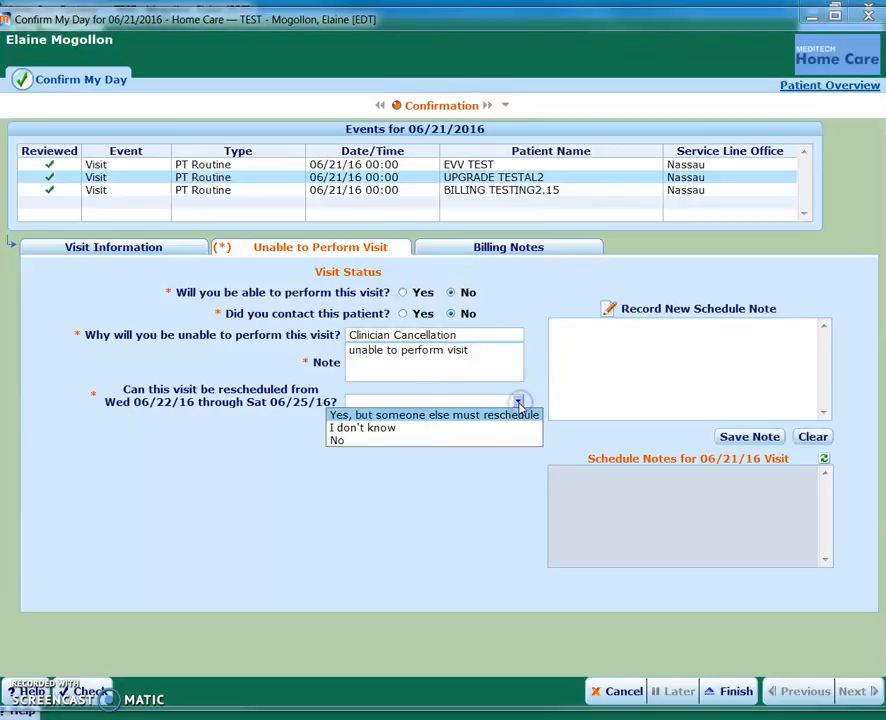
{"action": "left_click", "coordinate": [352, 428]}
{"action": "left_click", "coordinate": [360, 441]}
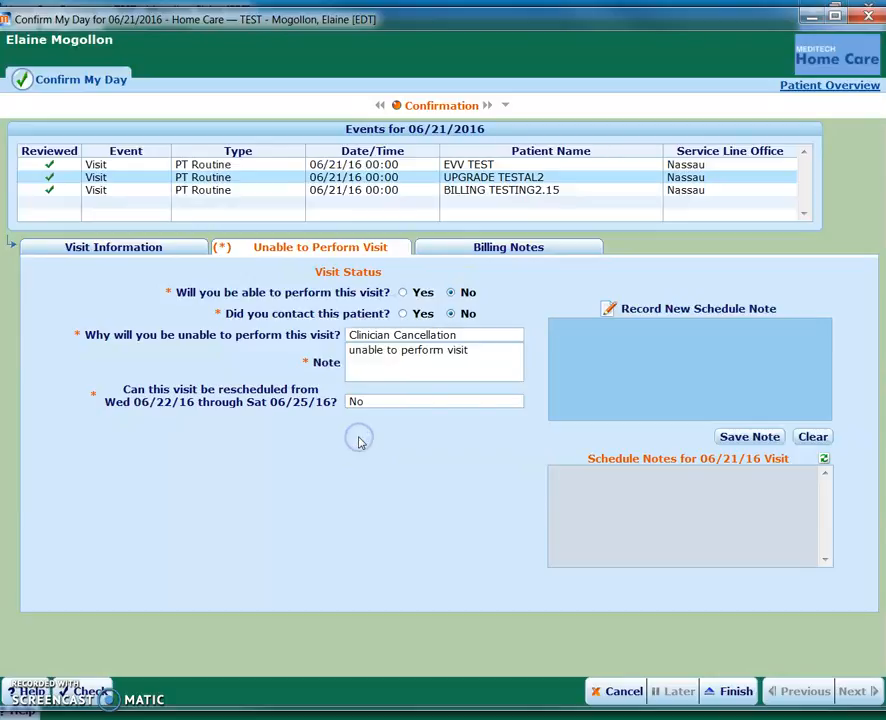
{"action": "left_click", "coordinate": [710, 348]}
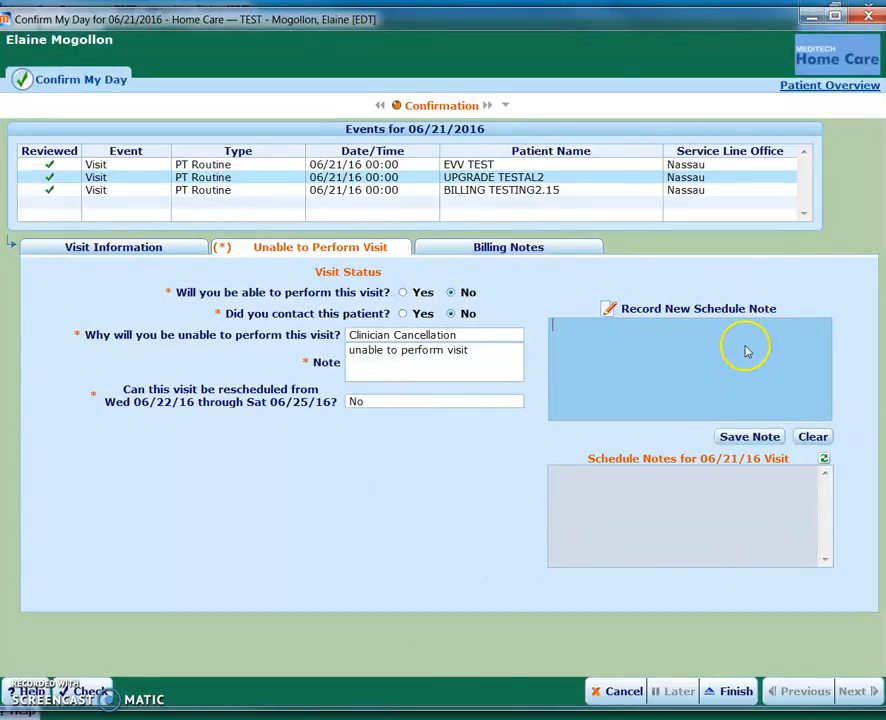
{"action": "left_click", "coordinate": [122, 248]}
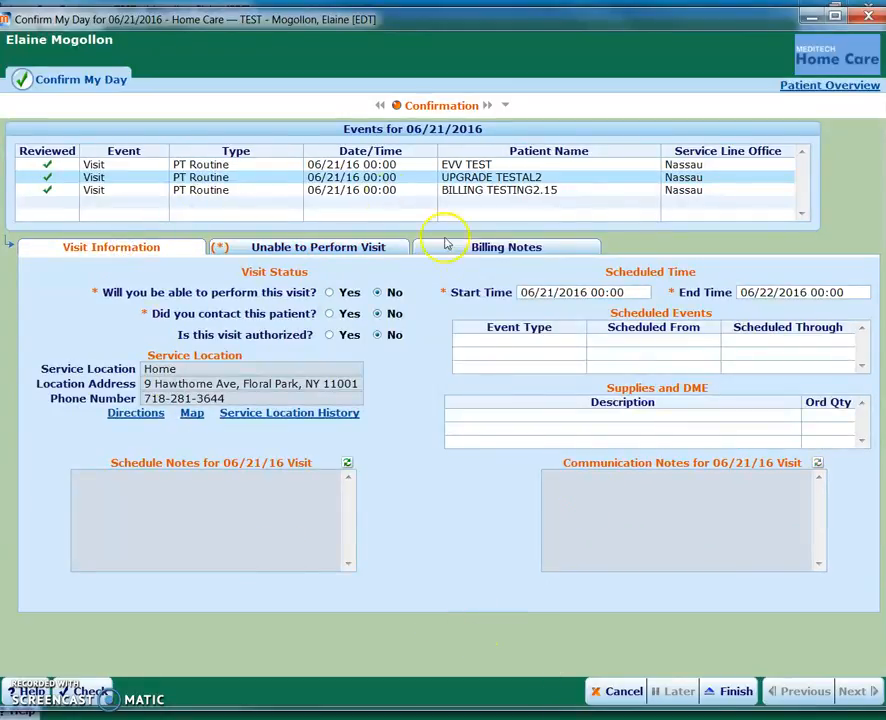
Step: Recheck the second visit's unable-to-perform details and visit information, and finish the Confirm My Day task for 06/21/2016
{"action": "left_click", "coordinate": [285, 247]}
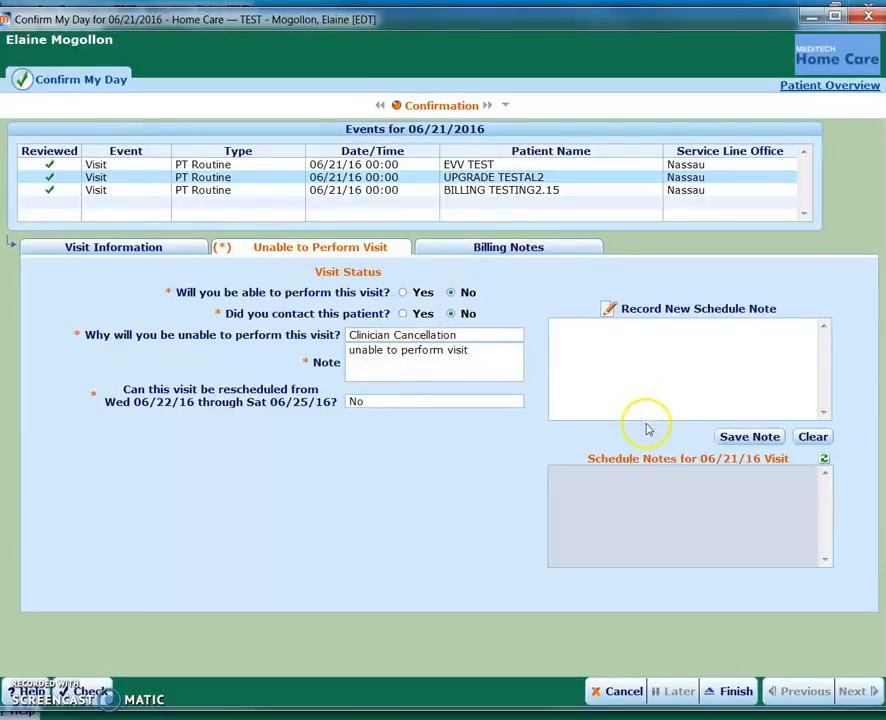
{"action": "left_click", "coordinate": [151, 248]}
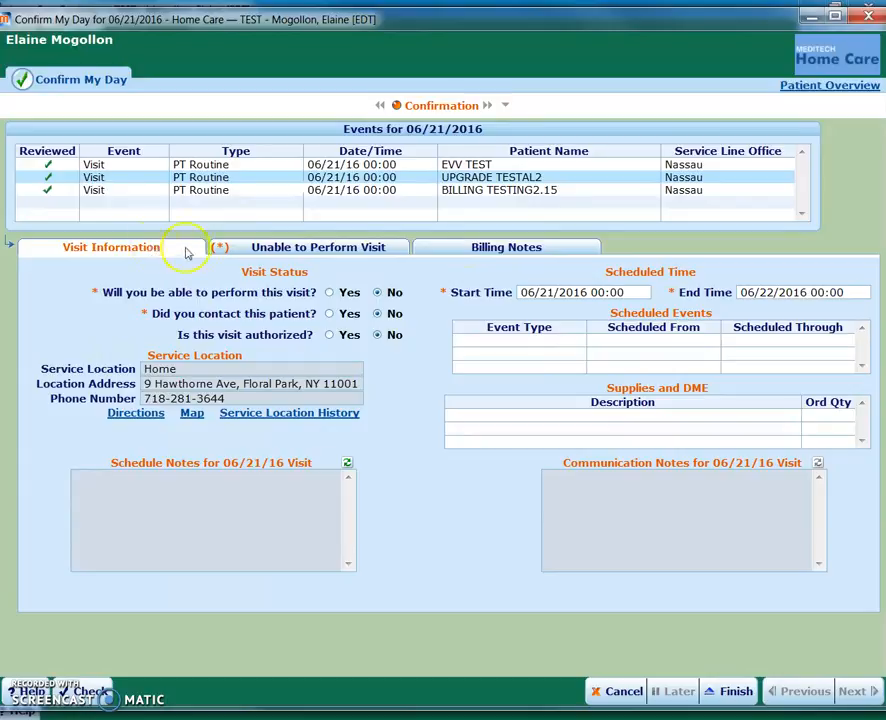
{"action": "left_click", "coordinate": [735, 693]}
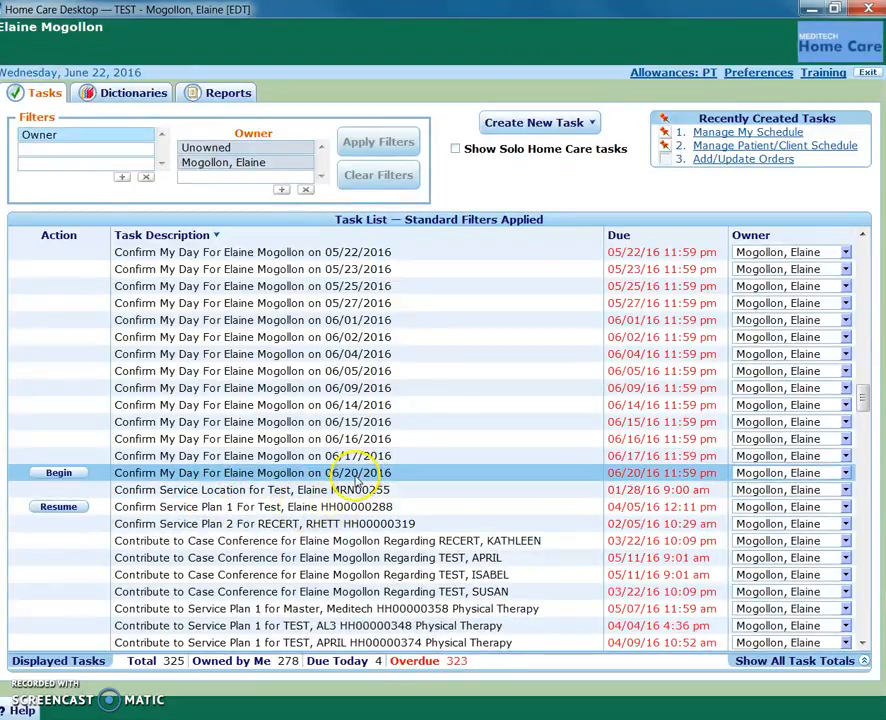
Step: Look through the task list for the Perform Visit tasks dated 06/21/2016, selecting the billing test patient's visit
{"action": "scroll", "coordinate": [423, 513], "scroll_direction": "down", "scroll_amount": 20}
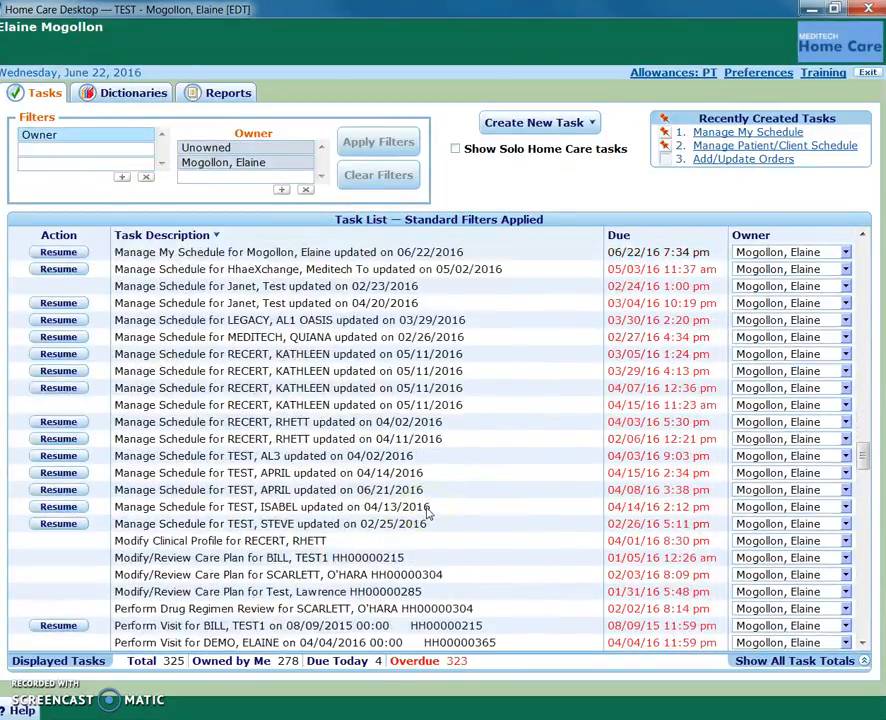
{"action": "scroll", "coordinate": [428, 513], "scroll_direction": "down", "scroll_amount": 20}
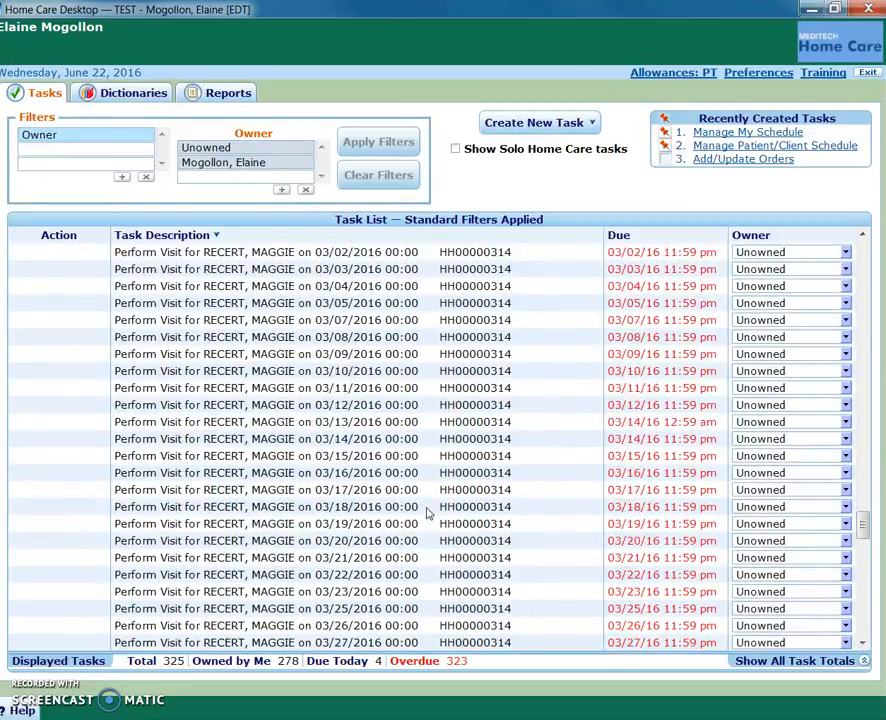
{"action": "scroll", "coordinate": [428, 513], "scroll_direction": "down", "scroll_amount": 9}
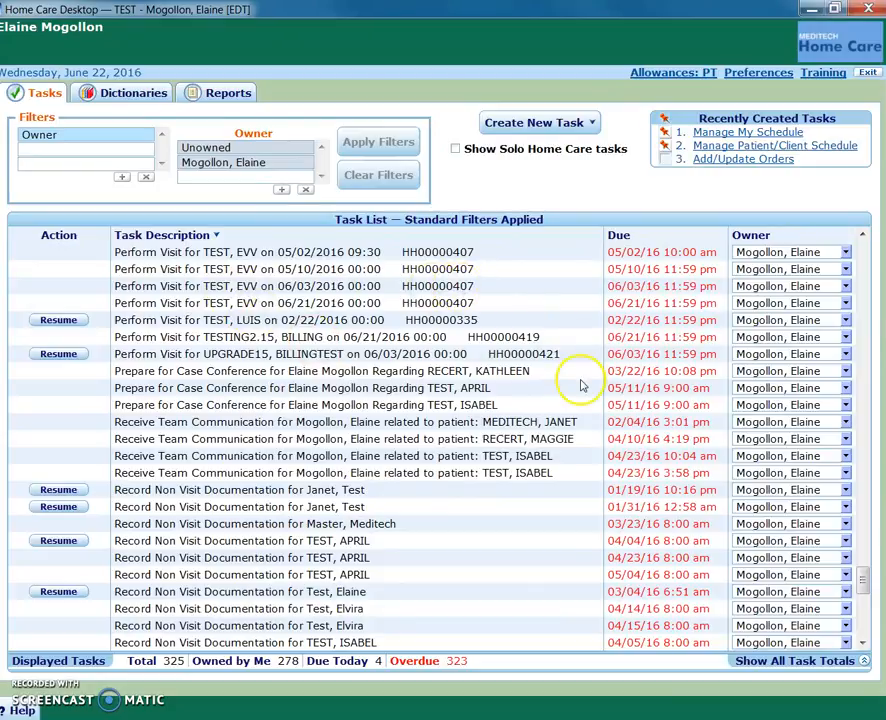
{"action": "scroll", "coordinate": [585, 385], "scroll_direction": "down", "scroll_amount": 1}
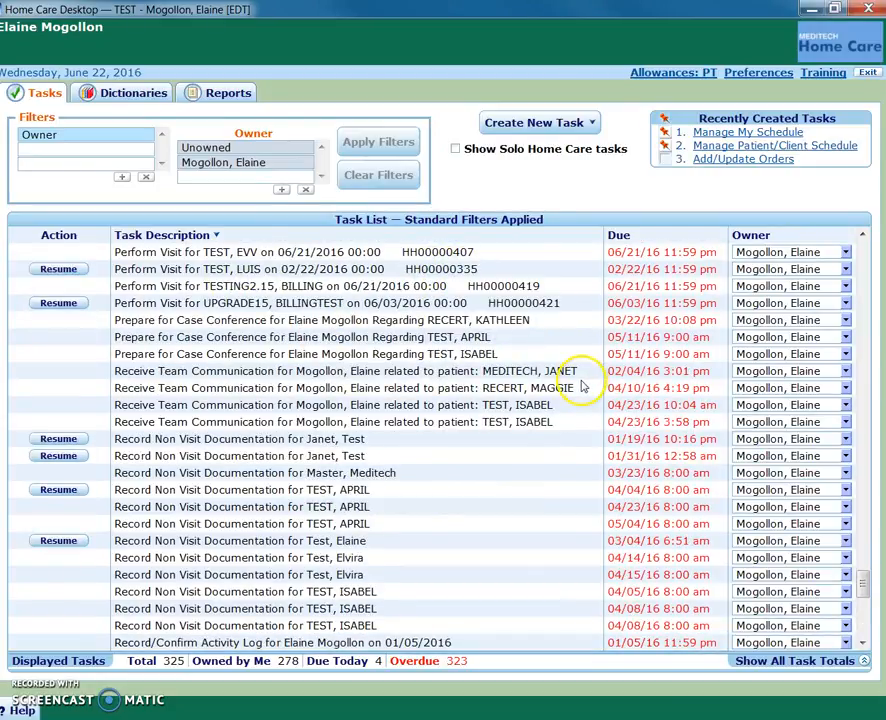
{"action": "scroll", "coordinate": [583, 386], "scroll_direction": "up", "scroll_amount": 1}
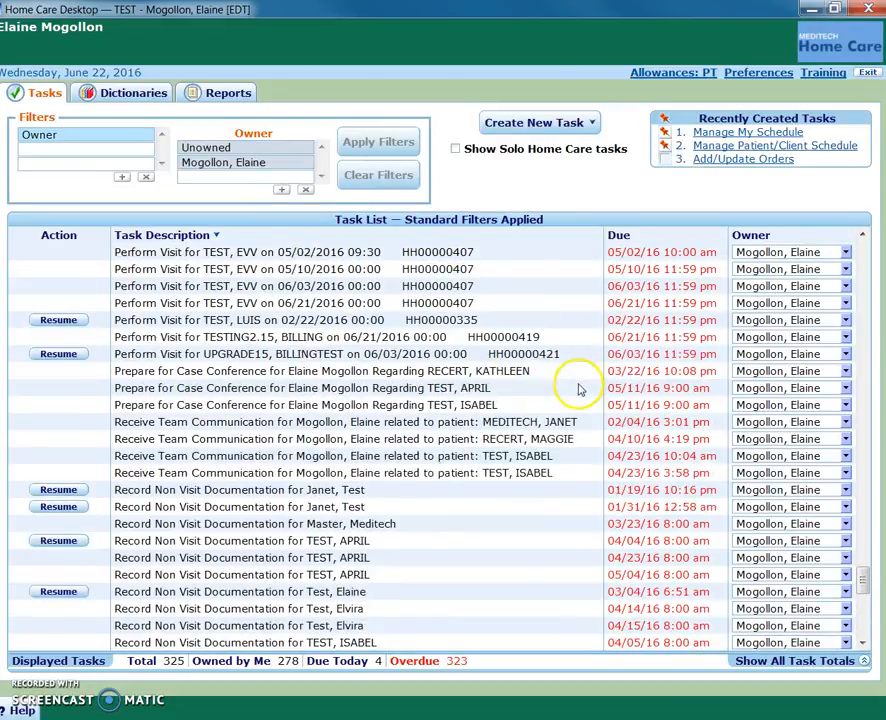
{"action": "left_click", "coordinate": [238, 339]}
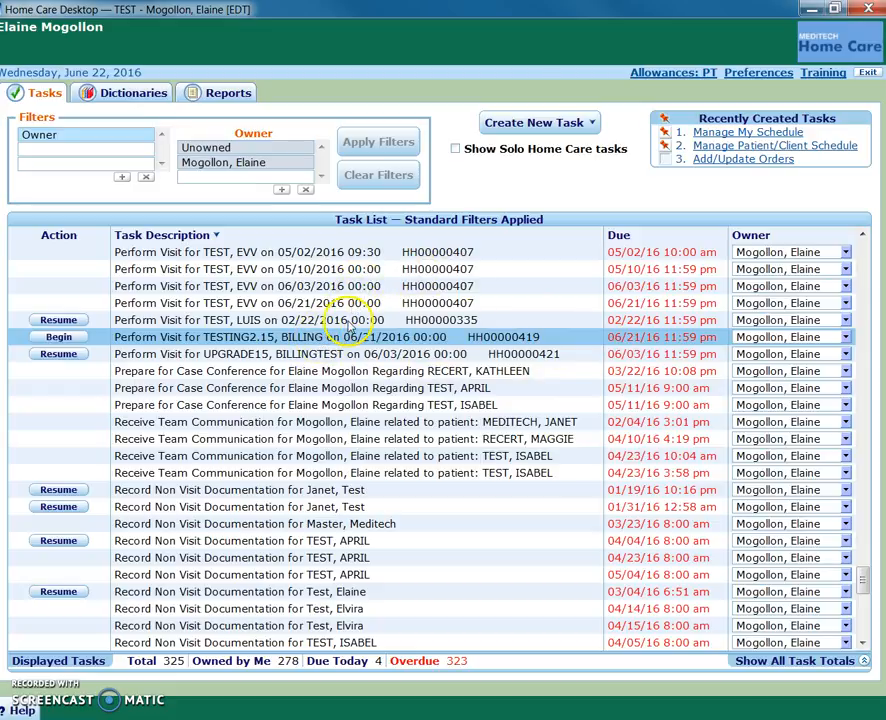
{"action": "scroll", "coordinate": [320, 343], "scroll_direction": "up", "scroll_amount": 3}
{"action": "scroll", "coordinate": [349, 325], "scroll_direction": "up", "scroll_amount": 8}
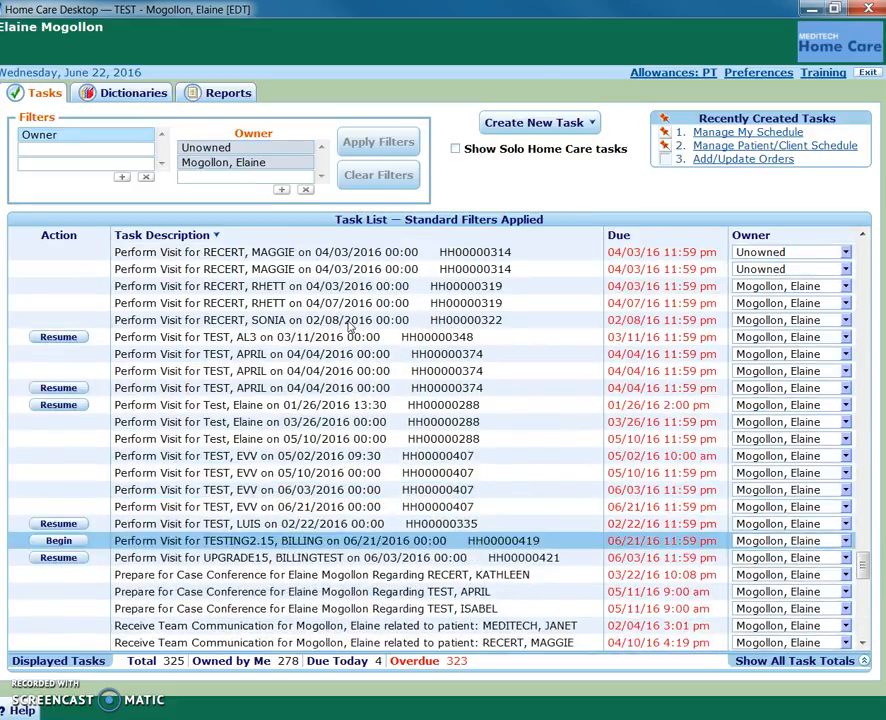
{"action": "scroll", "coordinate": [349, 325], "scroll_direction": "up", "scroll_amount": 12}
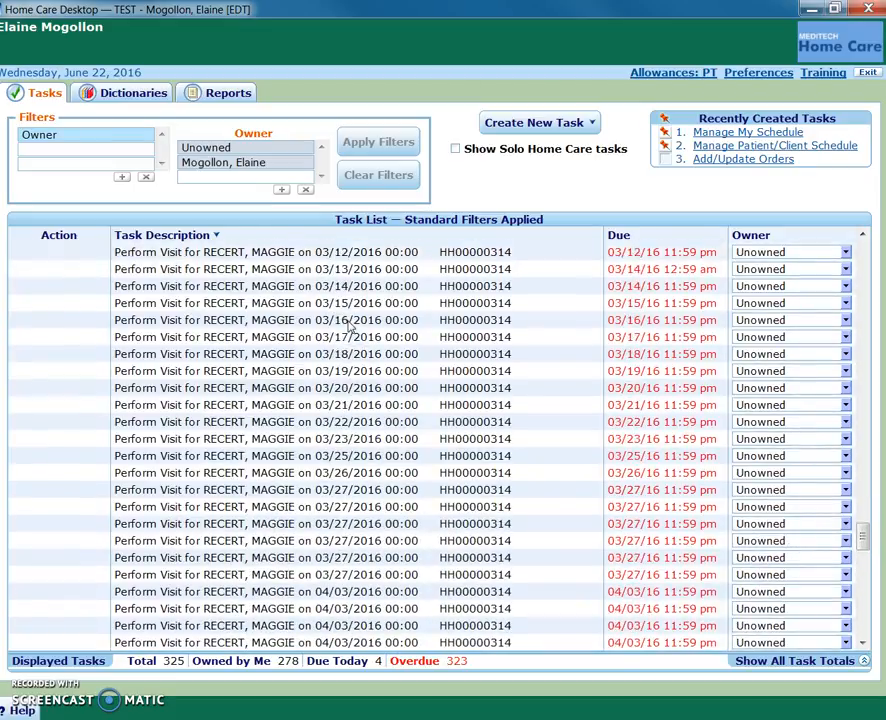
{"action": "scroll", "coordinate": [349, 325], "scroll_direction": "up", "scroll_amount": 2}
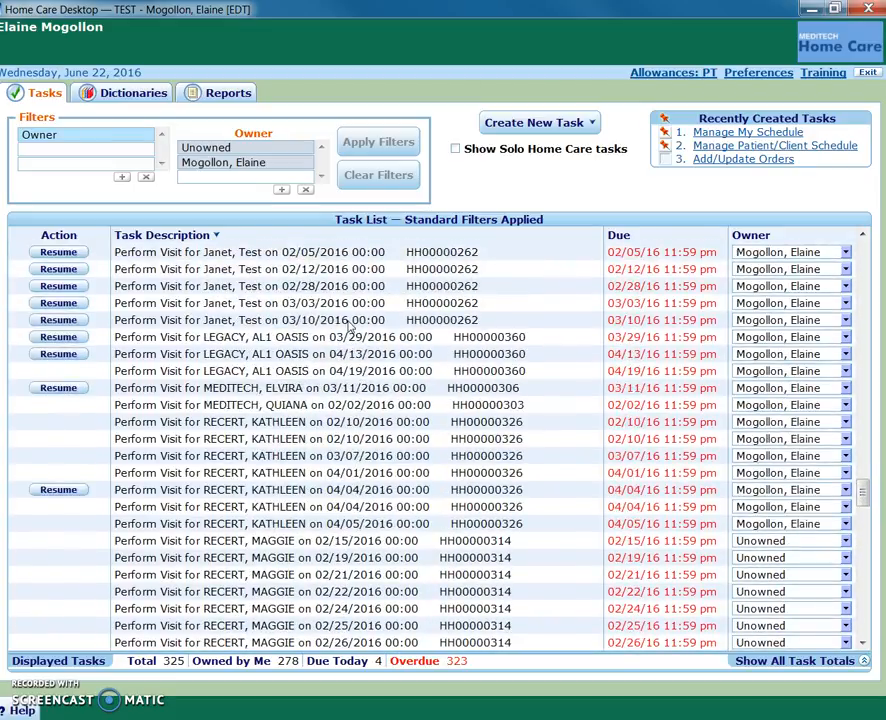
Step: Sort the task list by due date with the latest first, and select the EVV test patient's 06/21/2016 Perform Visit task
{"action": "left_click", "coordinate": [620, 235]}
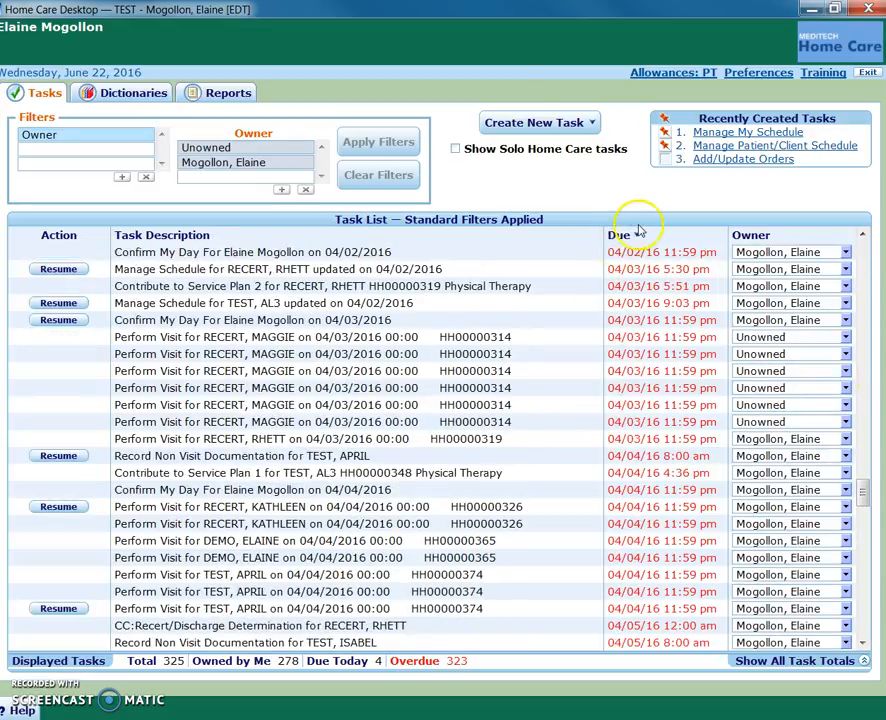
{"action": "left_click", "coordinate": [624, 236]}
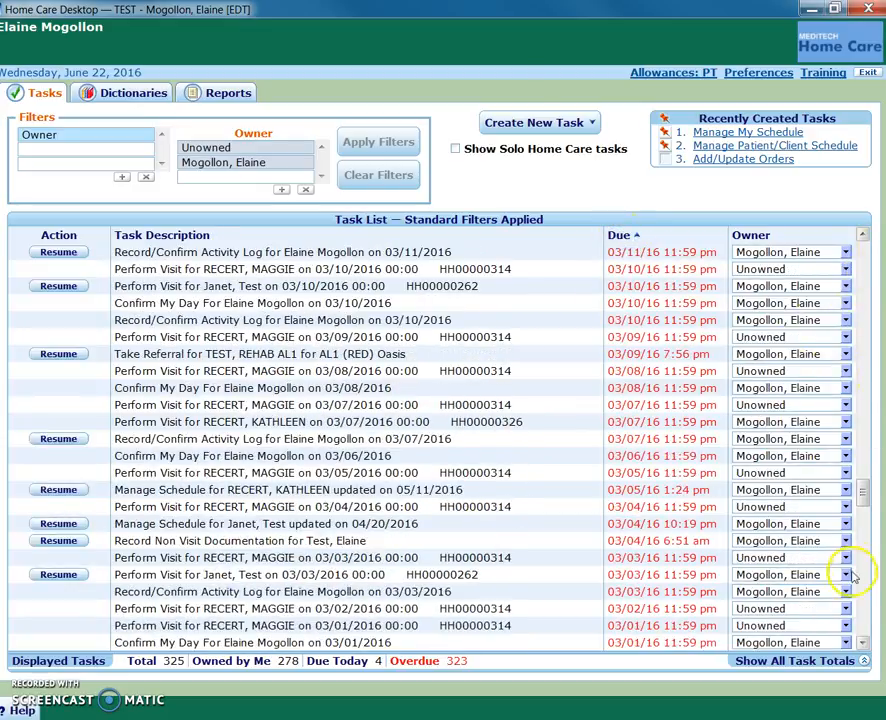
{"action": "left_click_drag", "start_coordinate": [866, 488], "coordinate": [876, 232]}
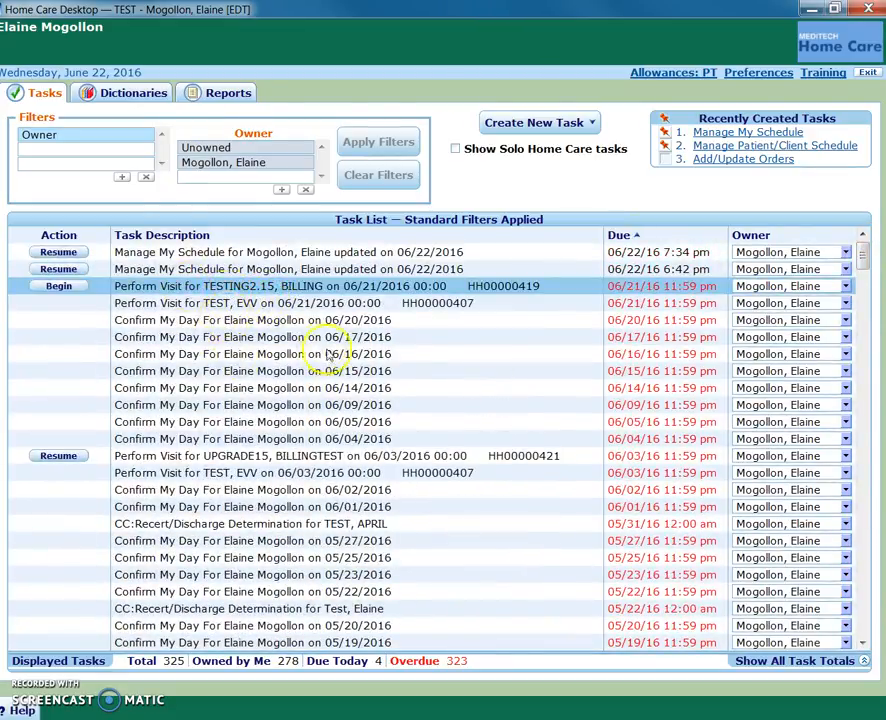
{"action": "left_click", "coordinate": [231, 303]}
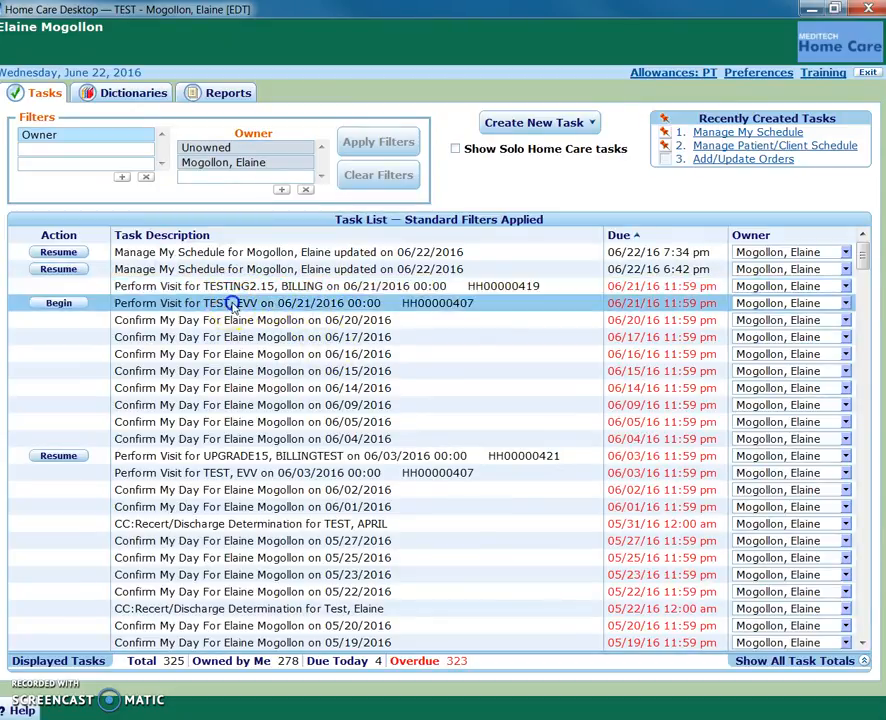